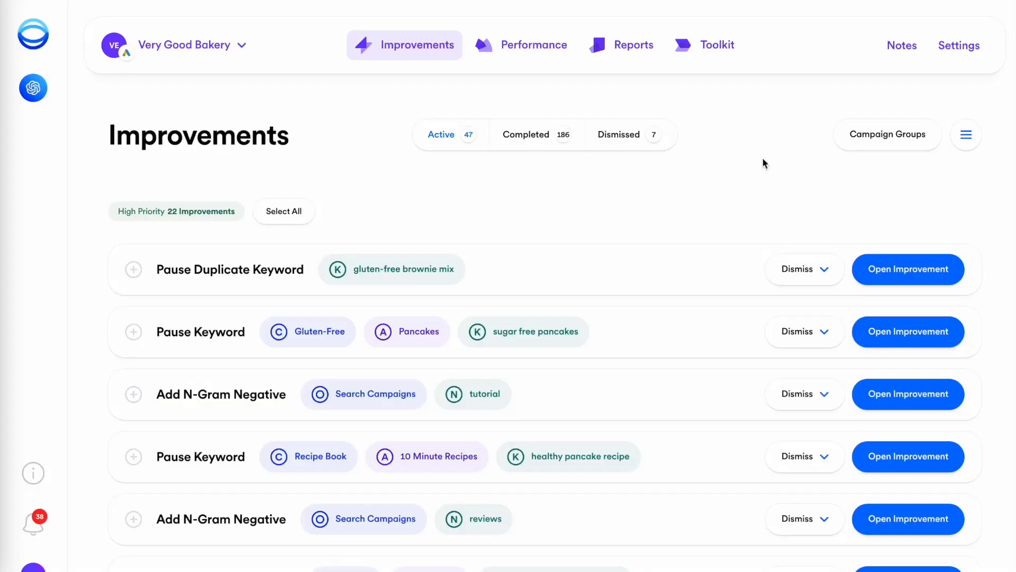
Review the details of the 'reviews' n-gram negative improvement in Opteo.
scroll(762, 158, down, 3)
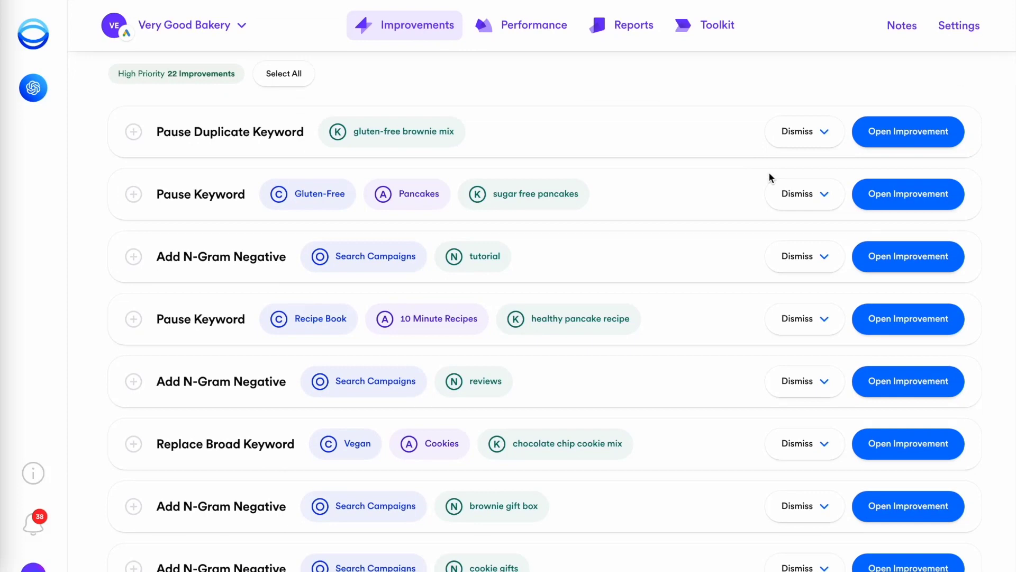
click(894, 383)
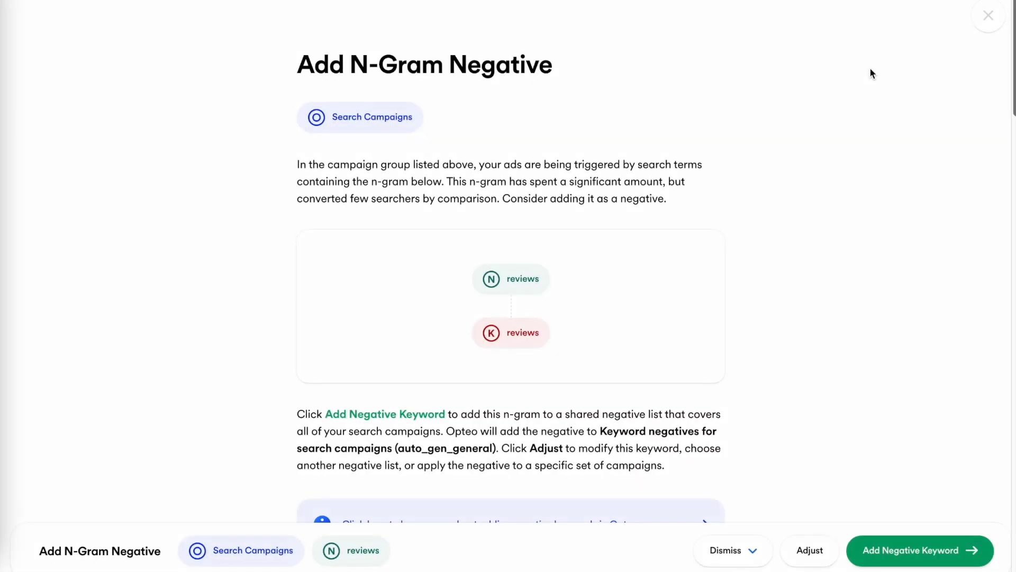
scroll(872, 73, down, 10)
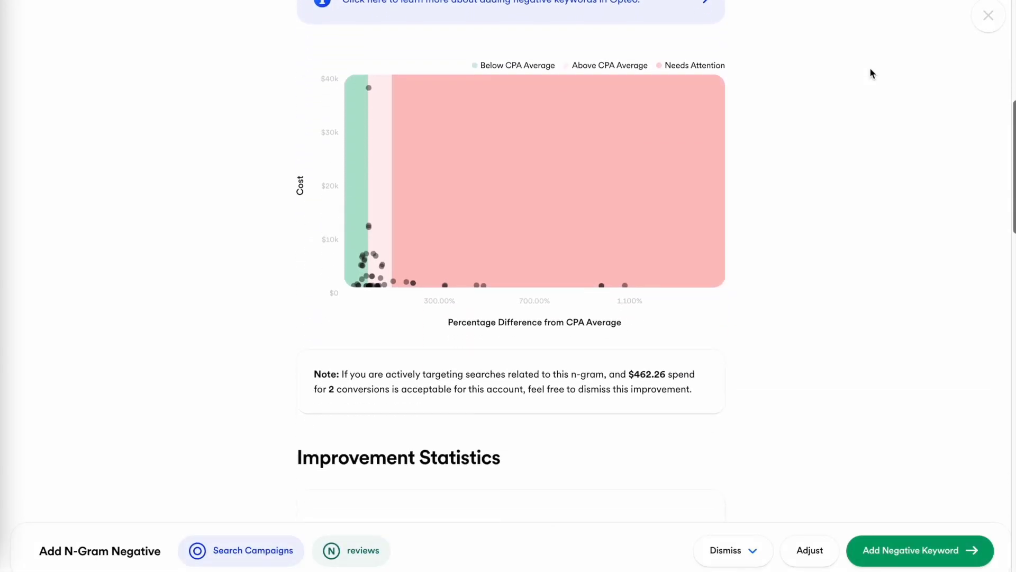
scroll(872, 73, down, 10)
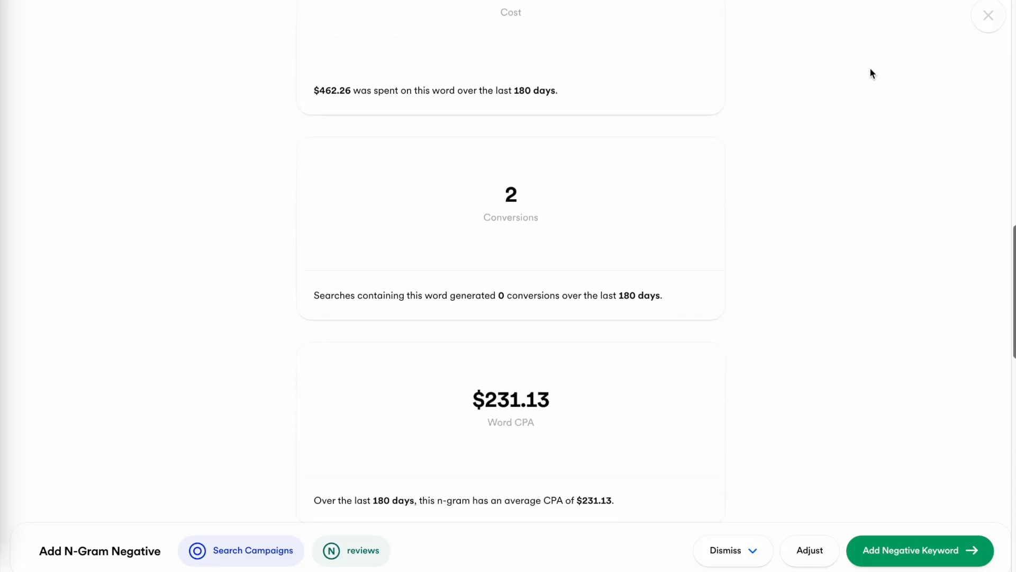
scroll(872, 73, down, 11)
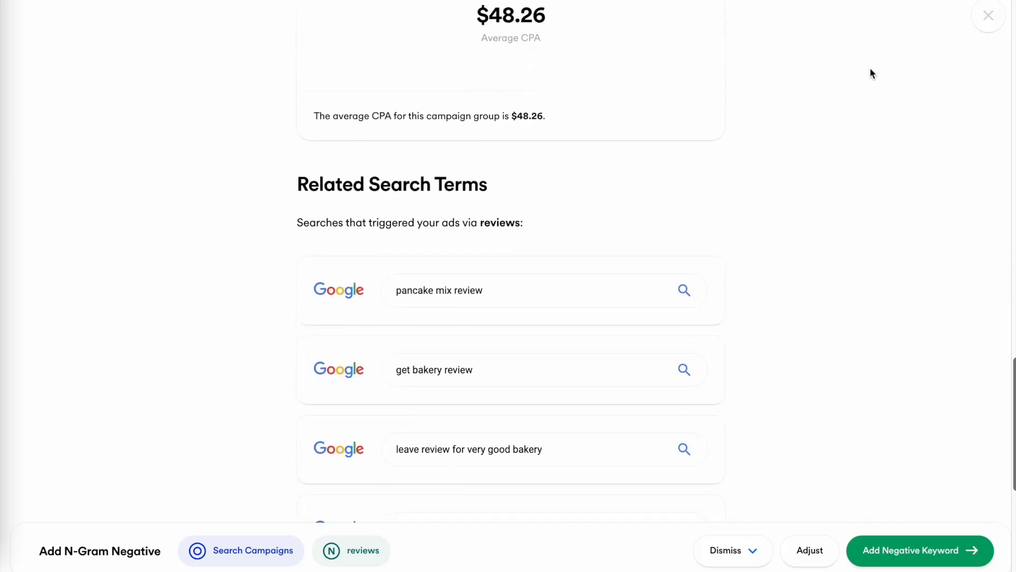
scroll(871, 70, down, 3)
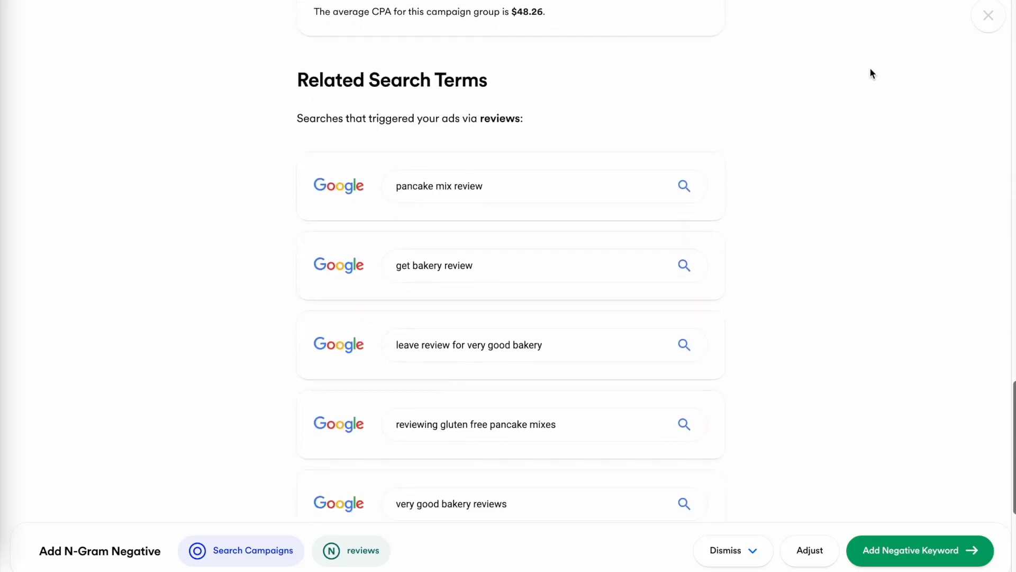
Add 'reviews' as a negative keyword and submit a contact email for the extended free trial.
click(917, 549)
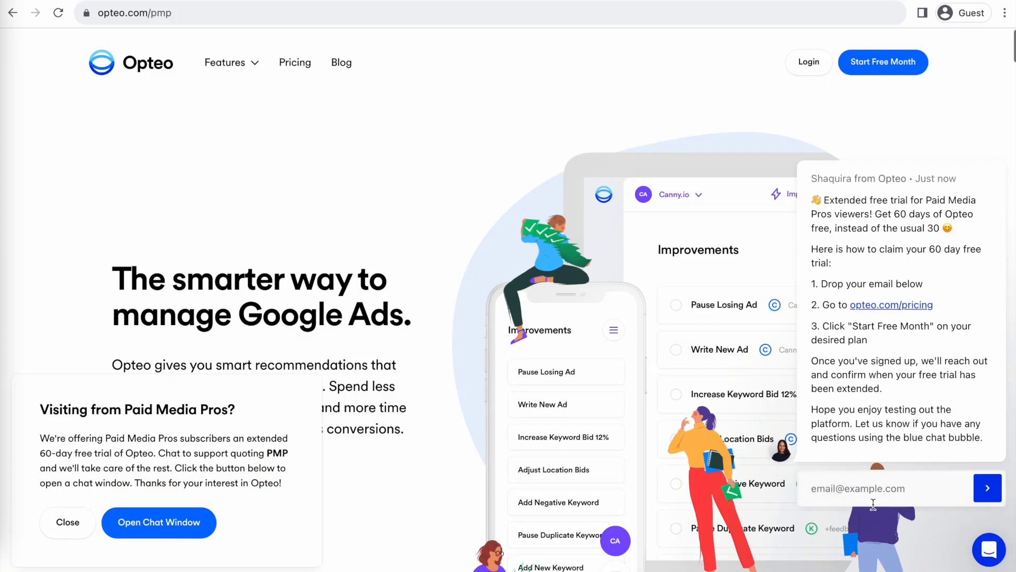
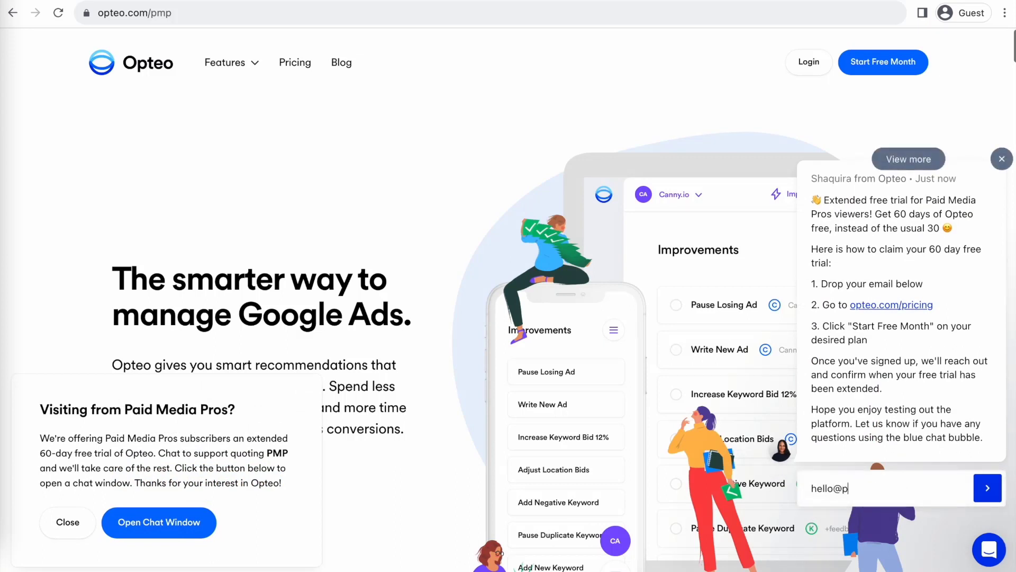
key(Return)
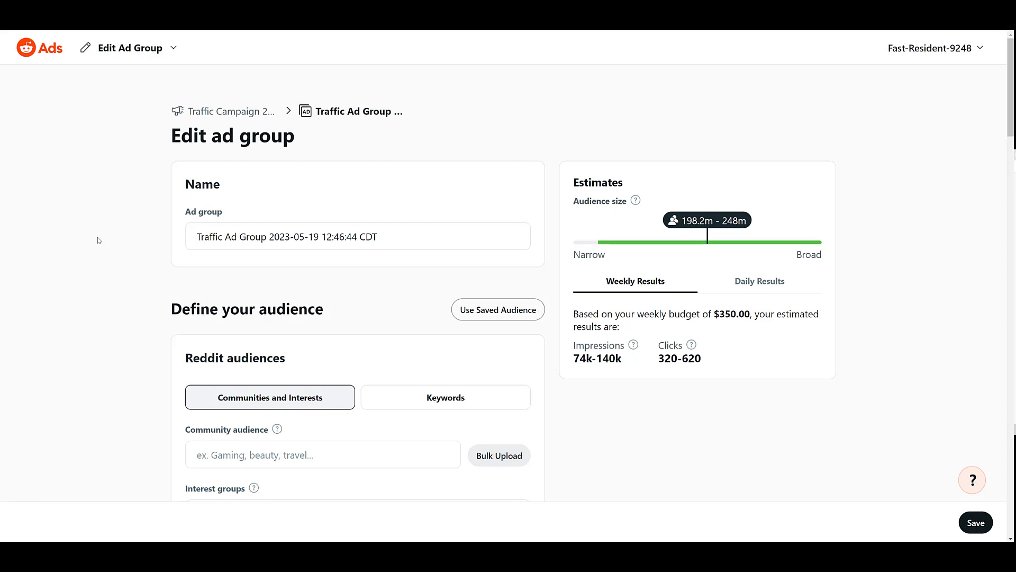
scroll(97, 241, down, 3)
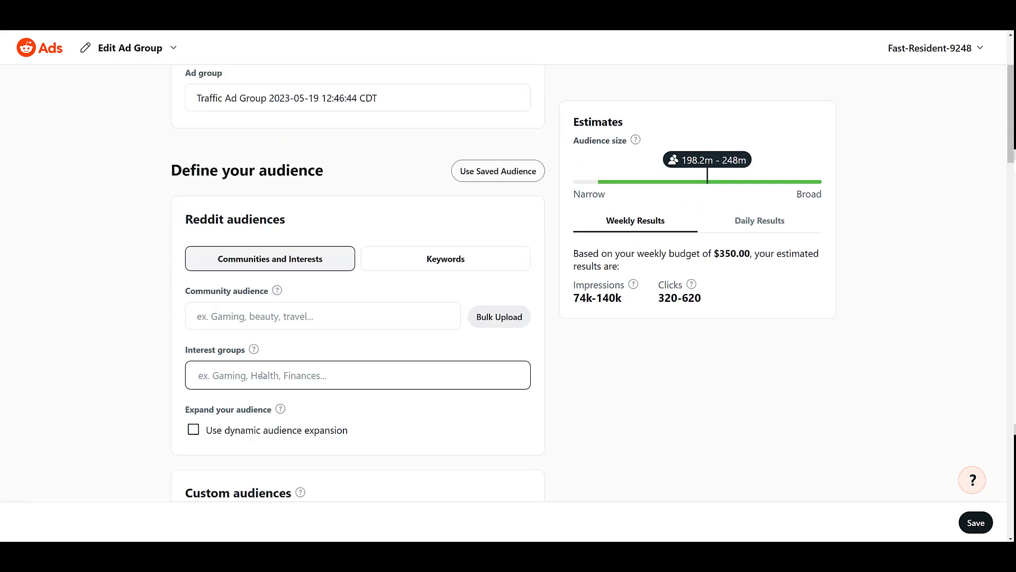
click(262, 375)
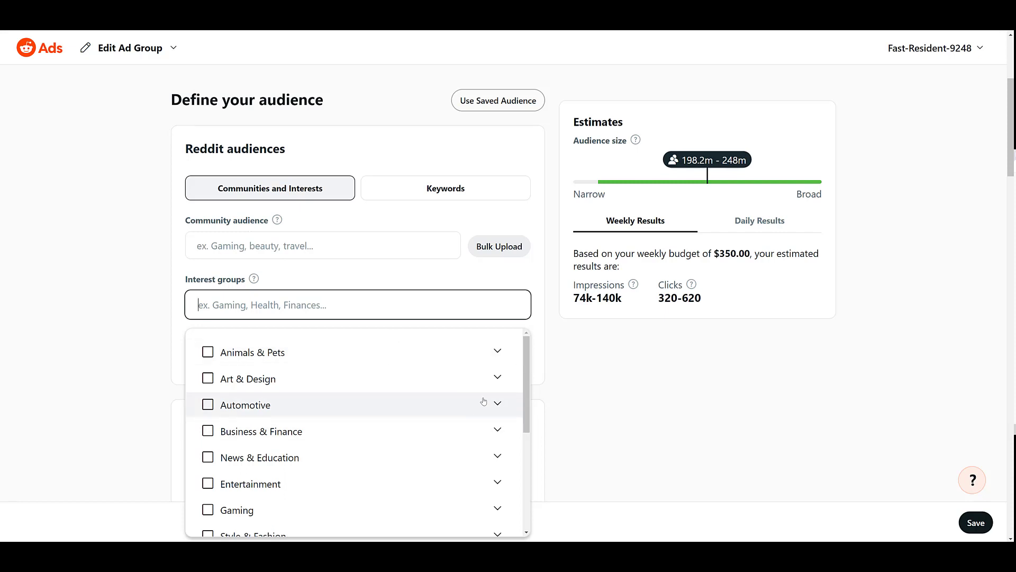
click(498, 378)
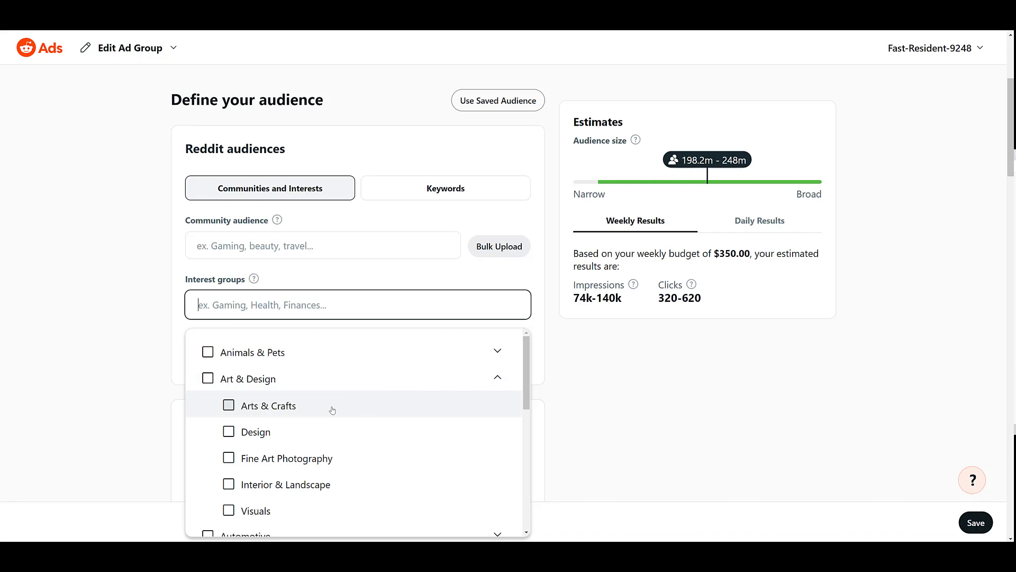
click(497, 378)
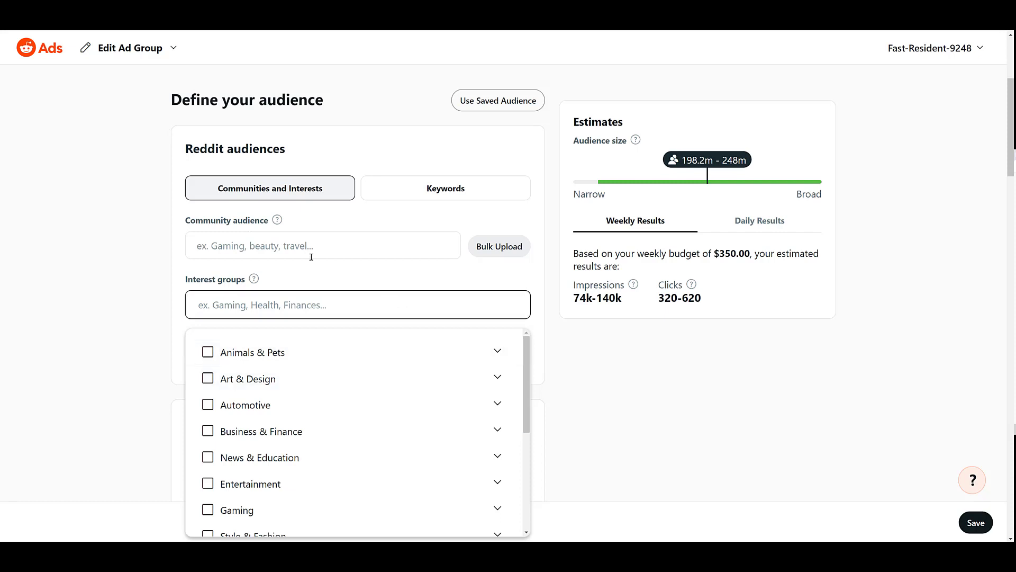
Browse the suggested communities, then search the Community audience for 'video games'.
click(301, 222)
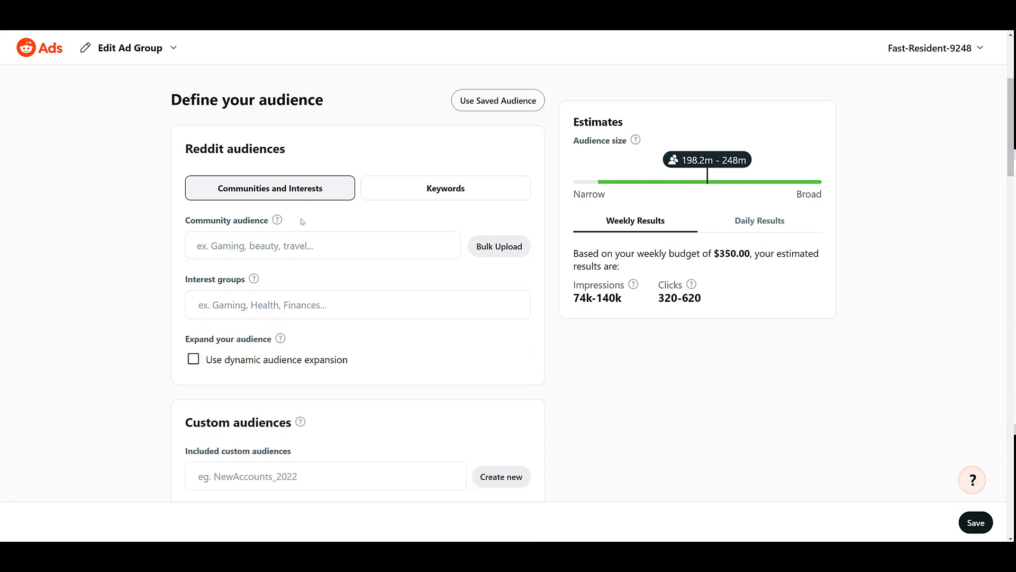
click(219, 248)
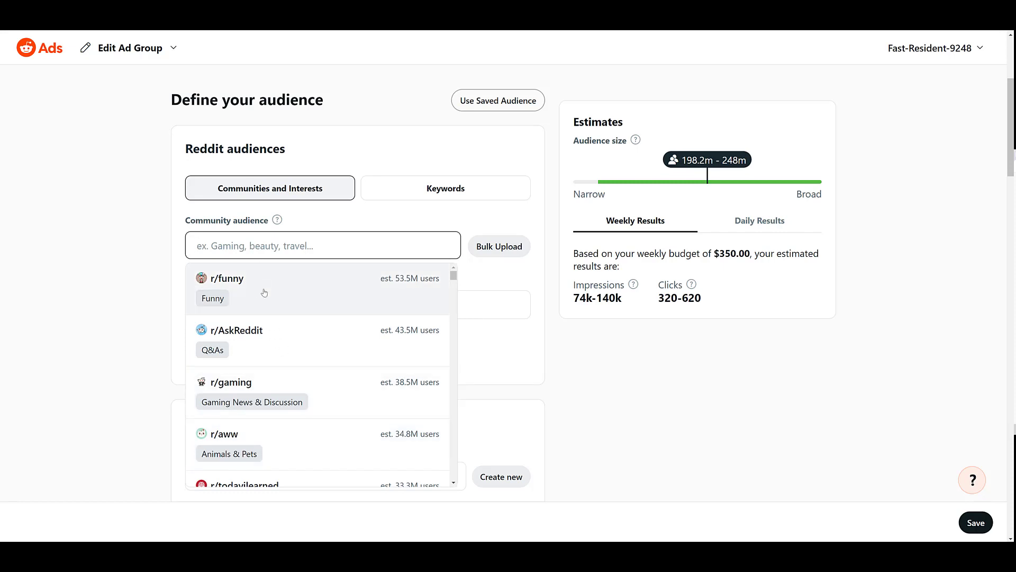
scroll(267, 297, down, 3)
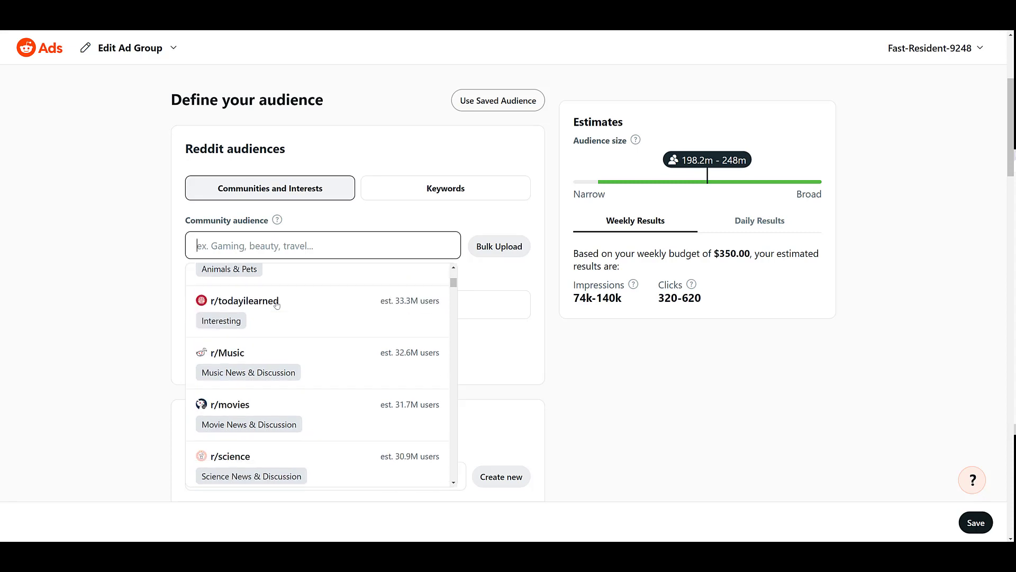
scroll(276, 304, down, 3)
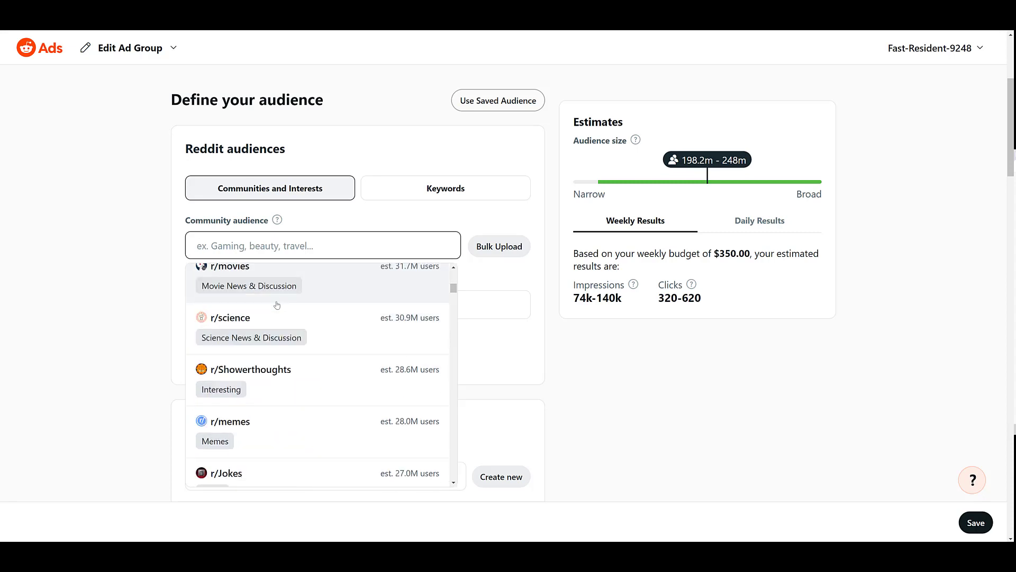
scroll(276, 304, down, 3)
scroll(276, 304, up, 7)
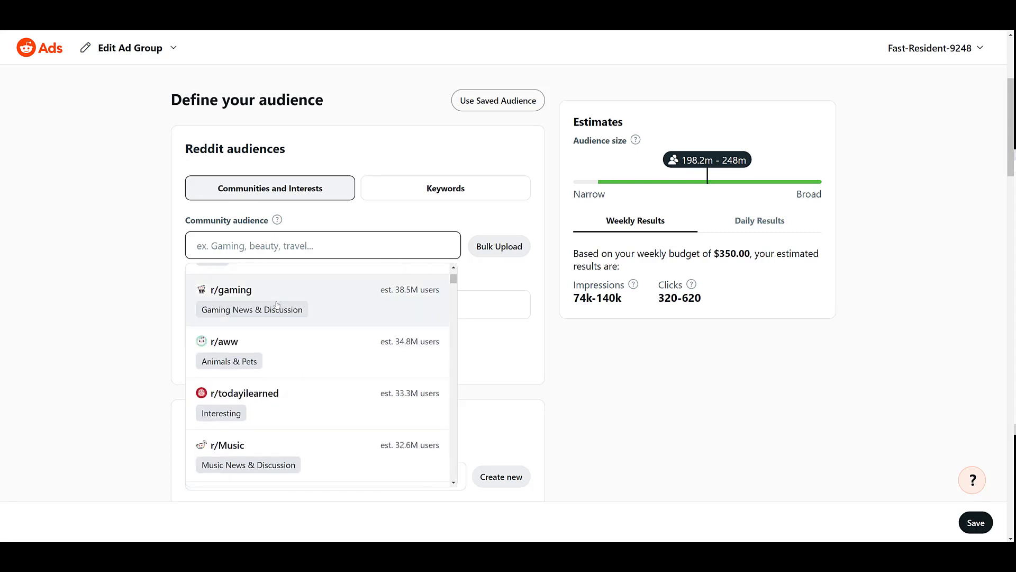
scroll(277, 304, up, 2)
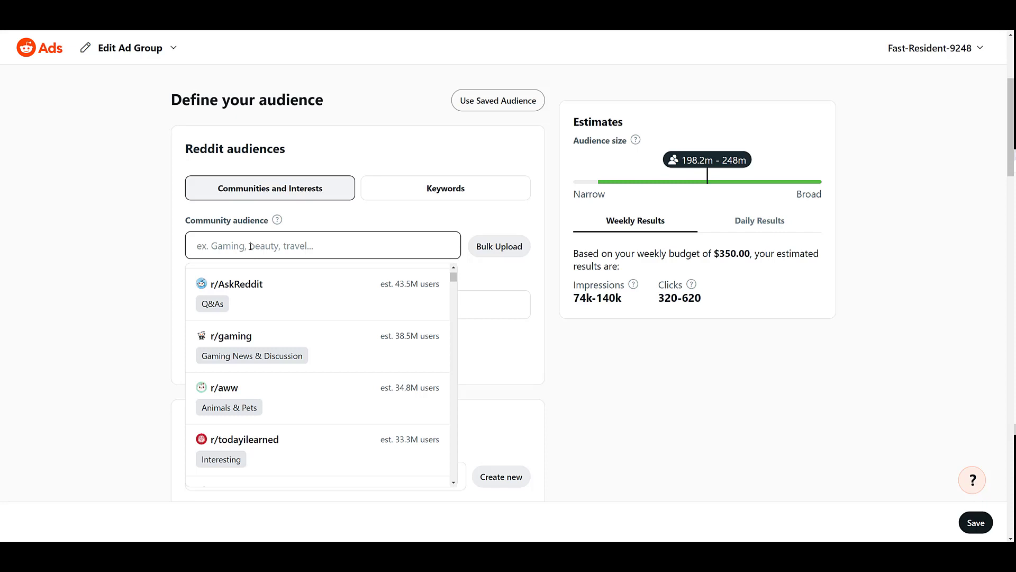
text(video games)
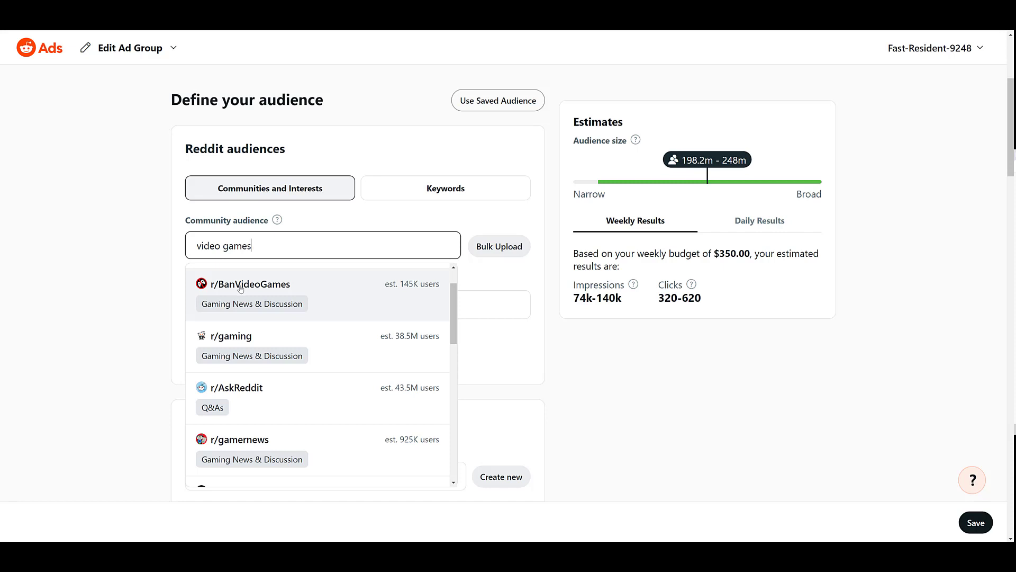
Add r/gaming to the community audience, narrowing the estimate to 143m–178.3m users.
click(338, 347)
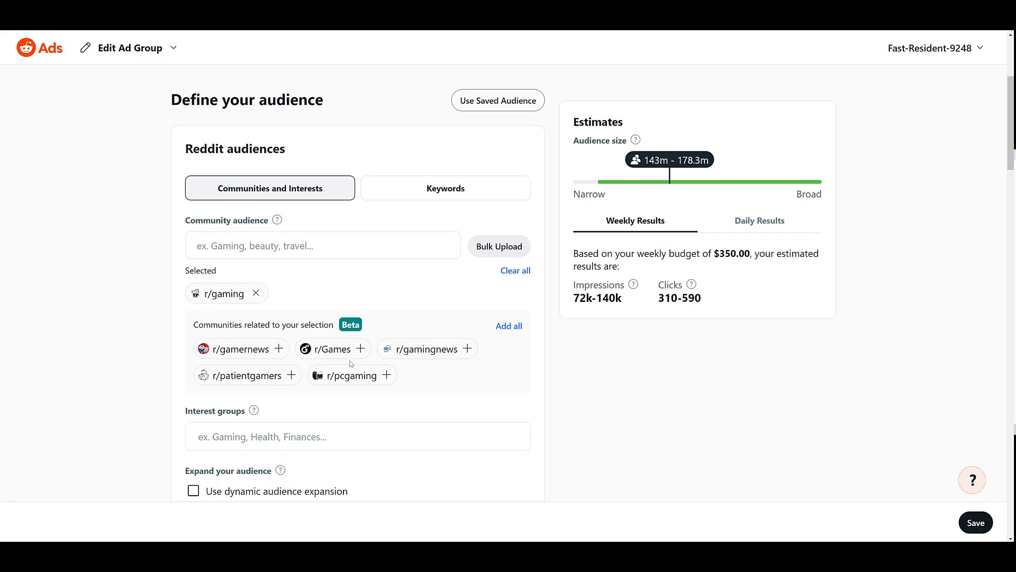
mouse_move(353, 380)
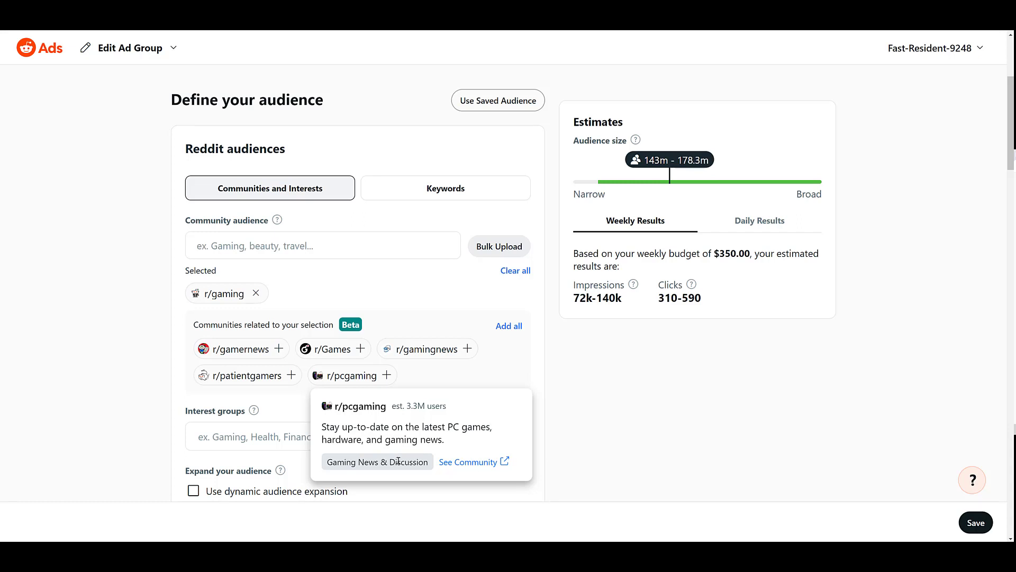
Open the r/pcgaming community page and scroll through its promoted posts.
click(480, 463)
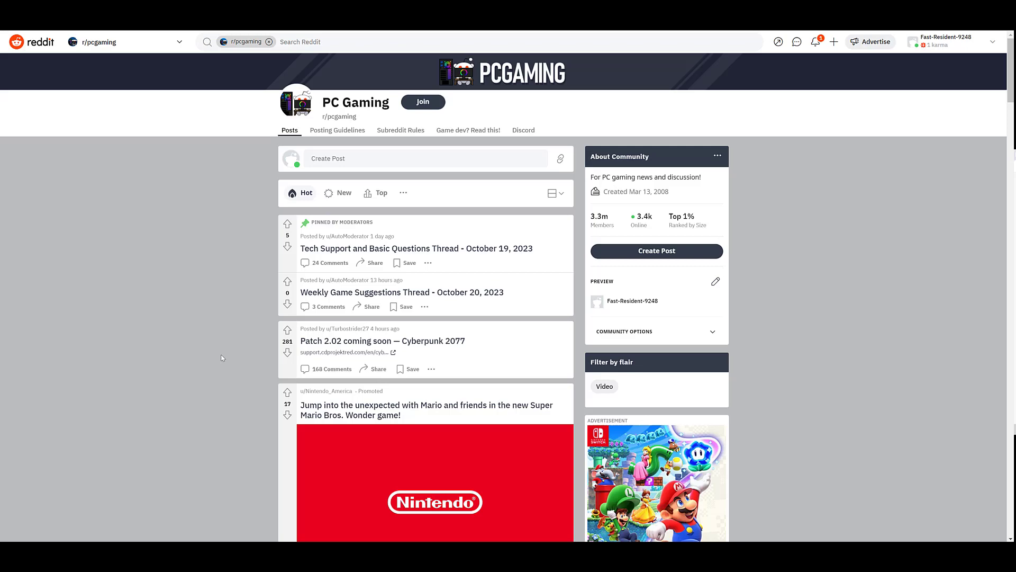
scroll(243, 275, down, 9)
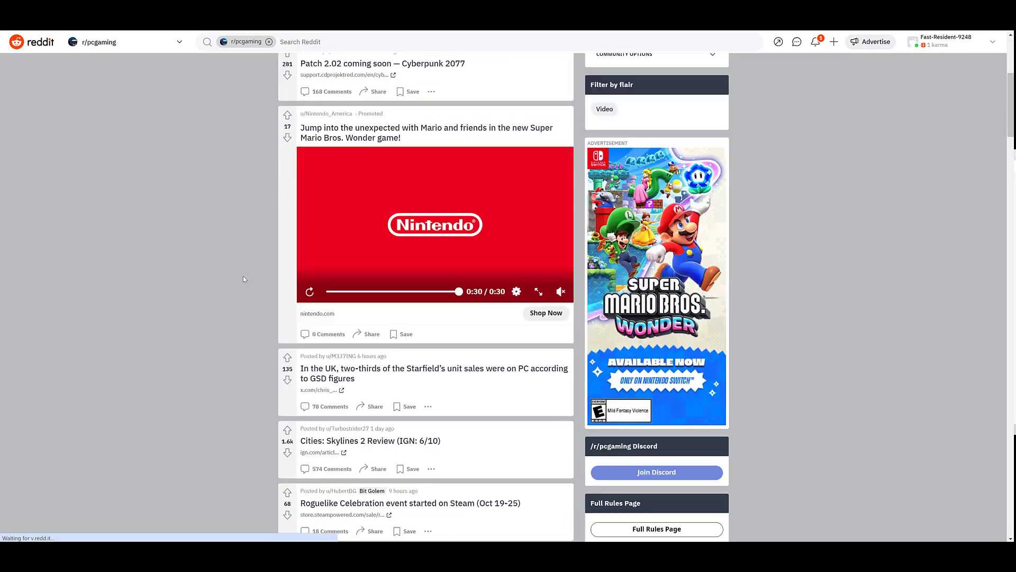
scroll(243, 278, down, 12)
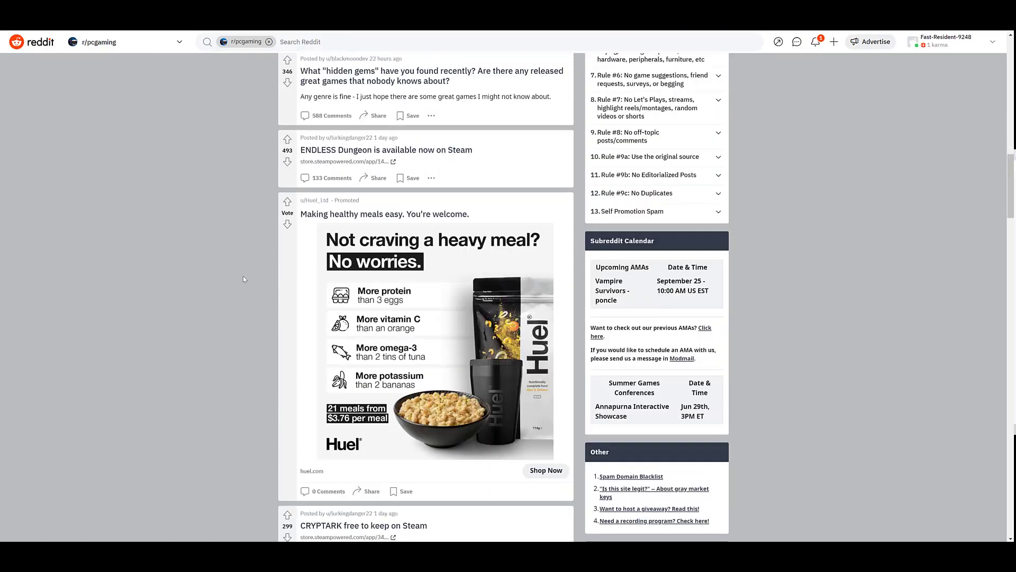
scroll(243, 279, down, 7)
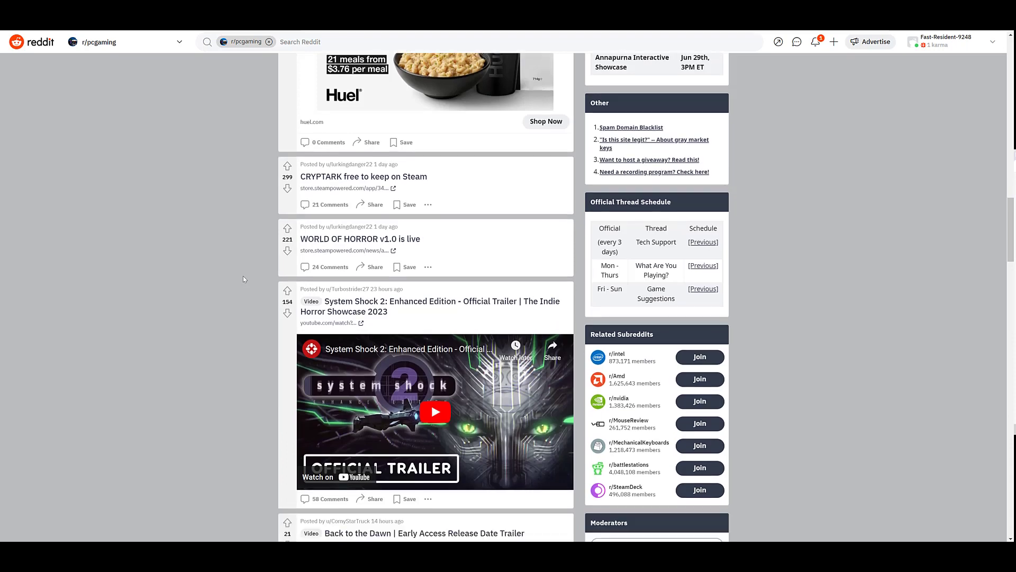
scroll(243, 279, down, 1)
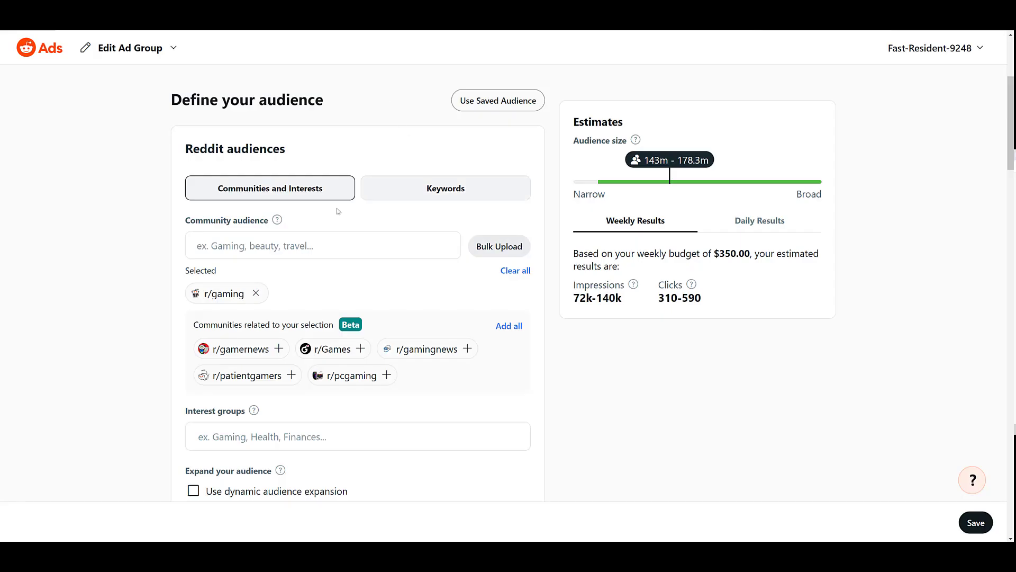
Search communities for 'baseball' and browse matches like r/mlb, r/SFGiants and r/Dodgers.
click(246, 247)
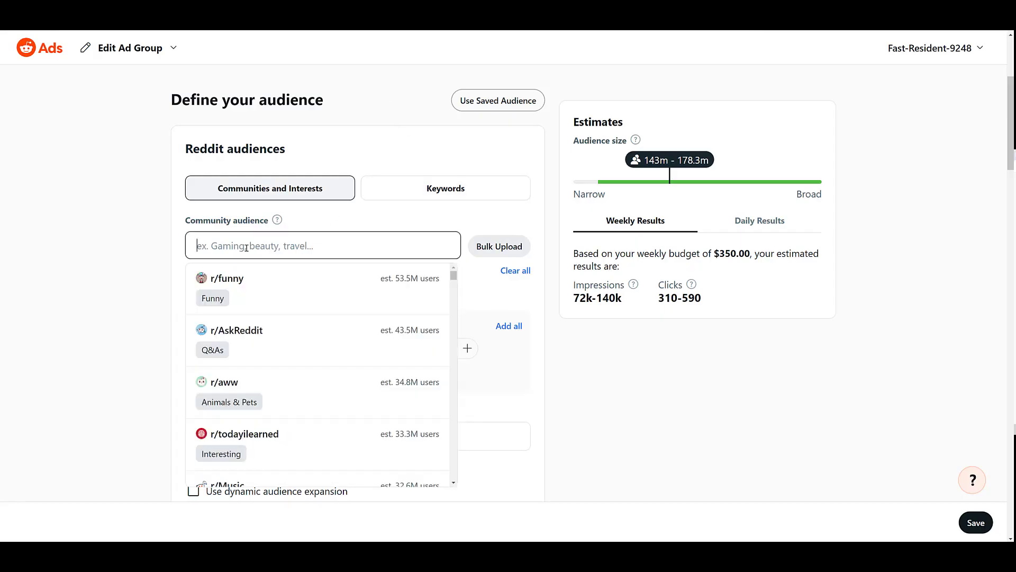
text(baseball)
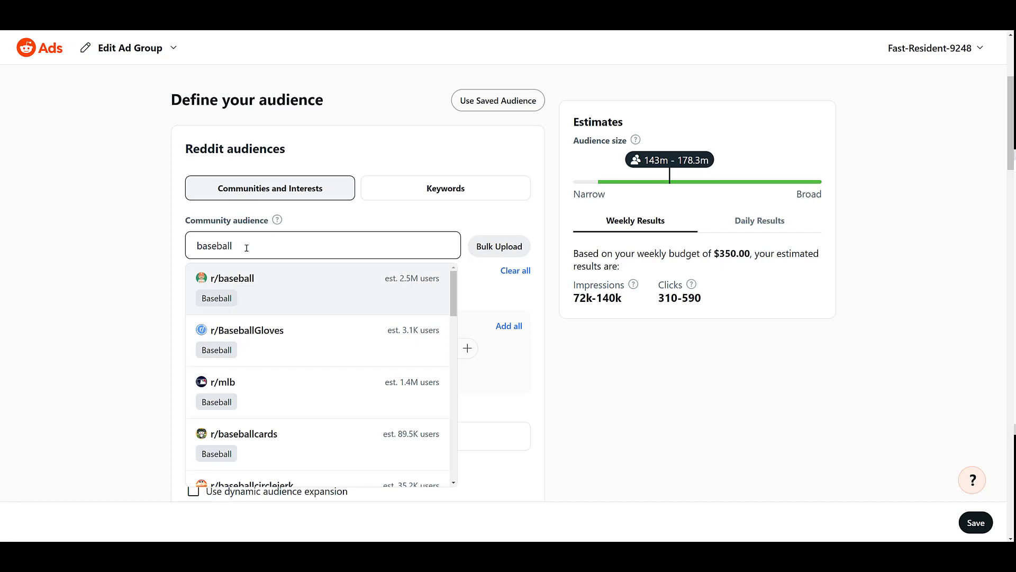
scroll(269, 273, down, 2)
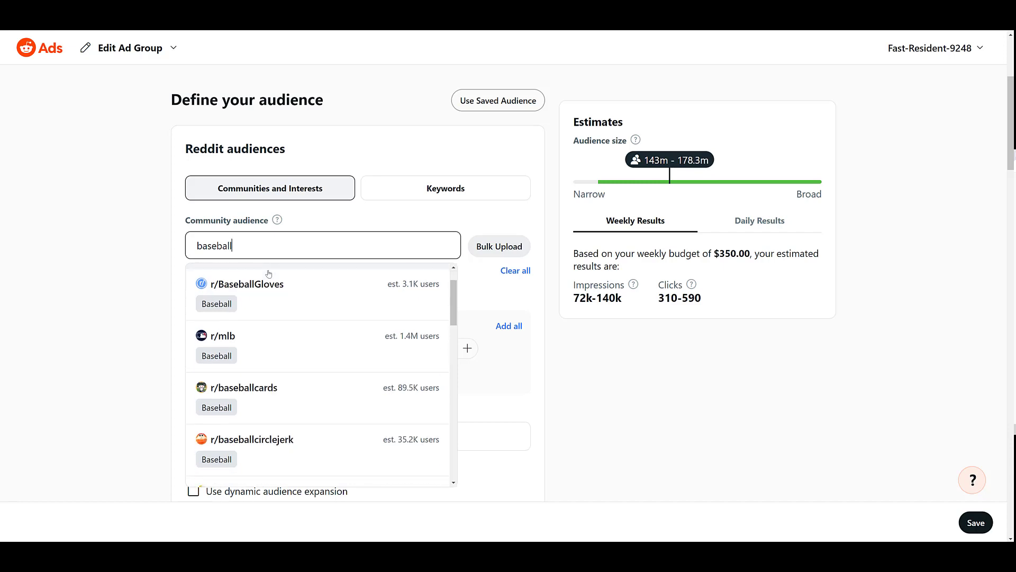
scroll(269, 273, down, 3)
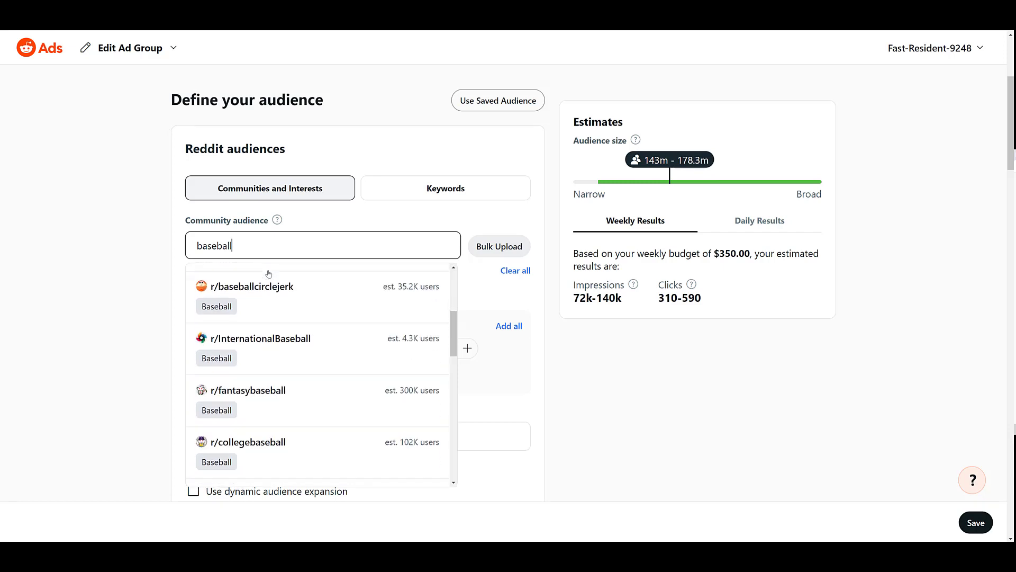
scroll(269, 274, down, 3)
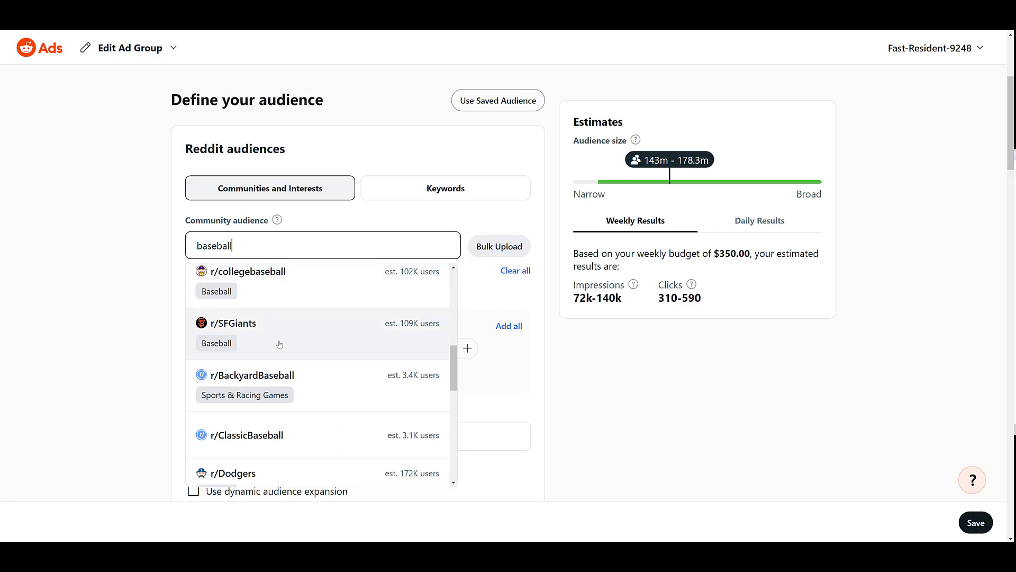
scroll(283, 350, up, 2)
scroll(283, 349, down, 1)
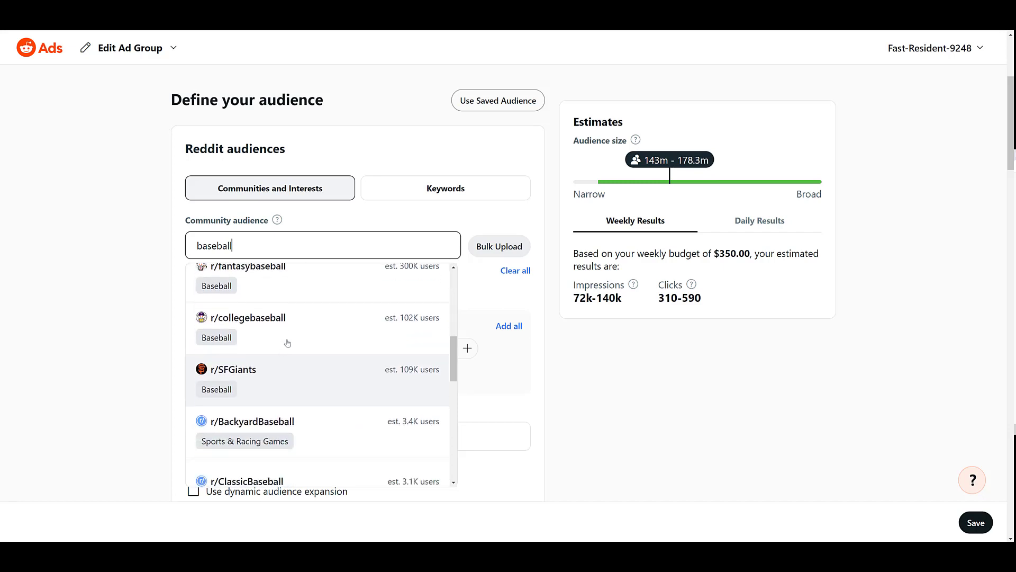
scroll(305, 319, down, 2)
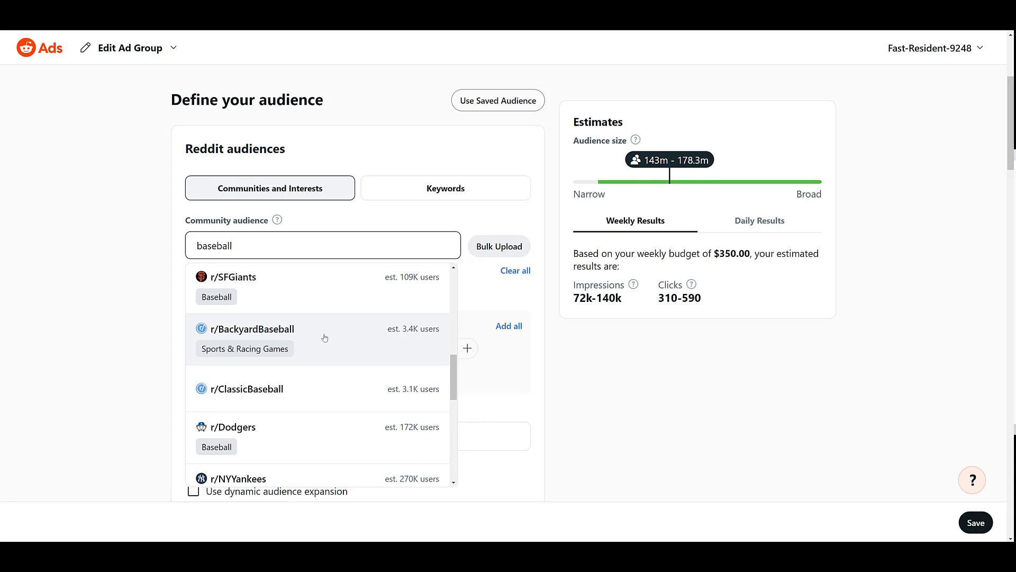
Switch to keyword targeting and add 'ppc' as a targeted keyword.
click(447, 200)
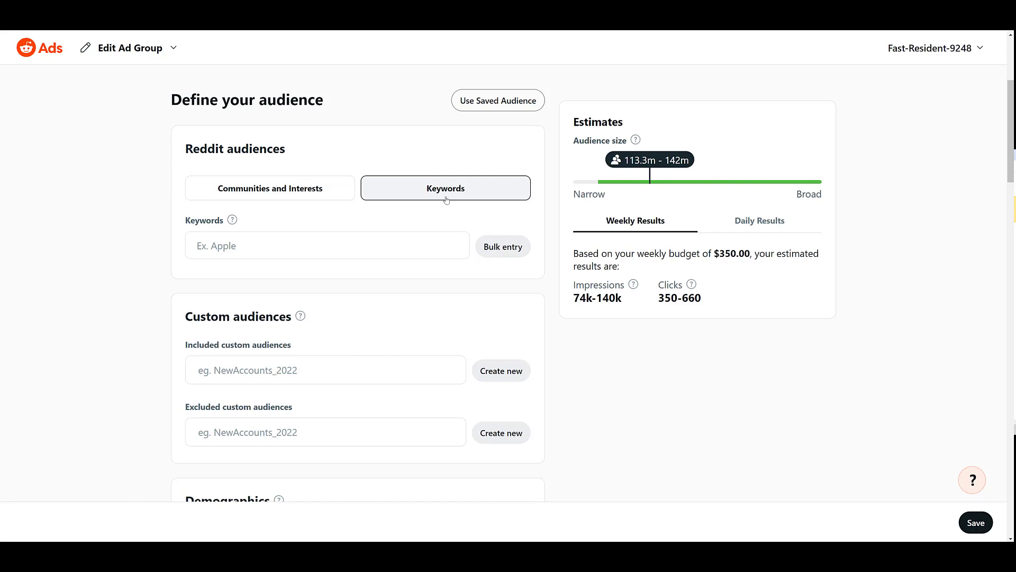
click(233, 245)
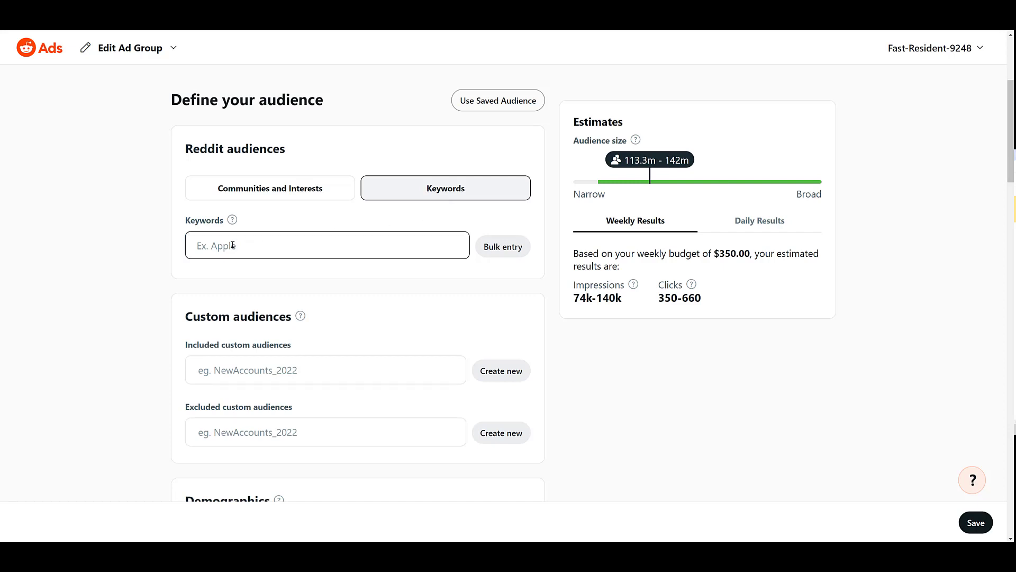
text(ppc)
key(Return)
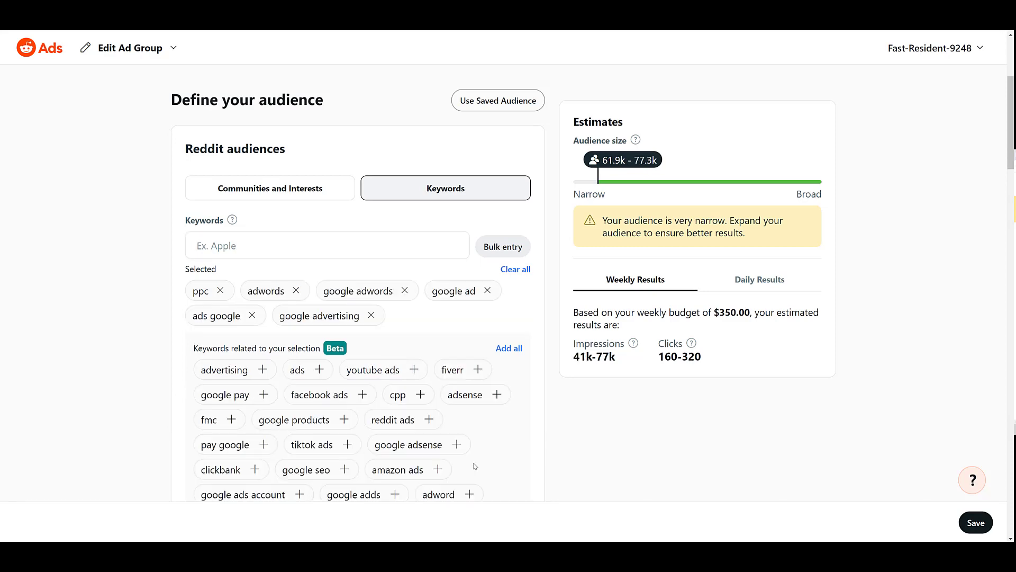
Scroll down to the placements section and back up to Keywords.
scroll(479, 450, down, 2)
scroll(481, 439, down, 15)
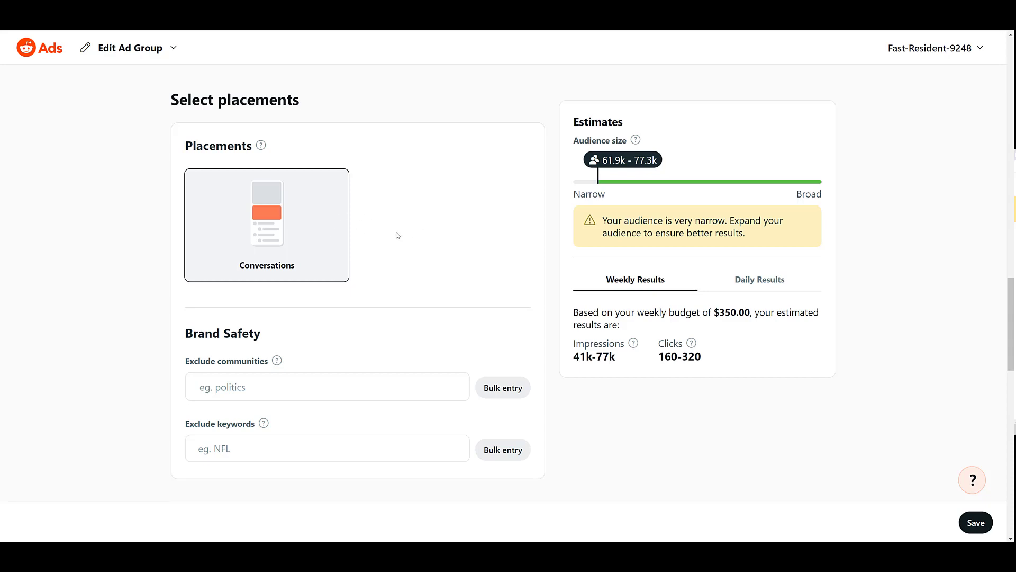
scroll(398, 234, up, 15)
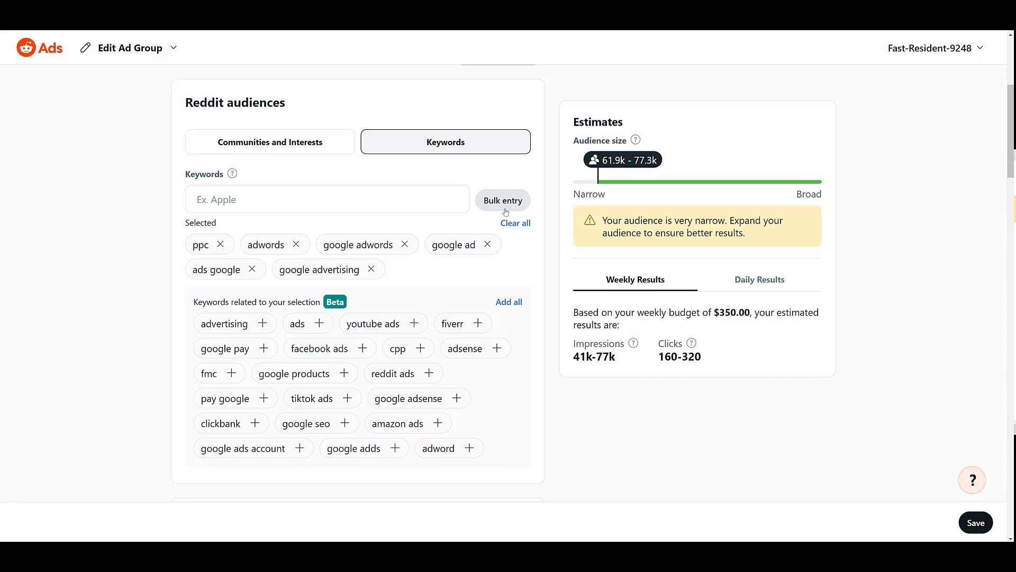
click(503, 200)
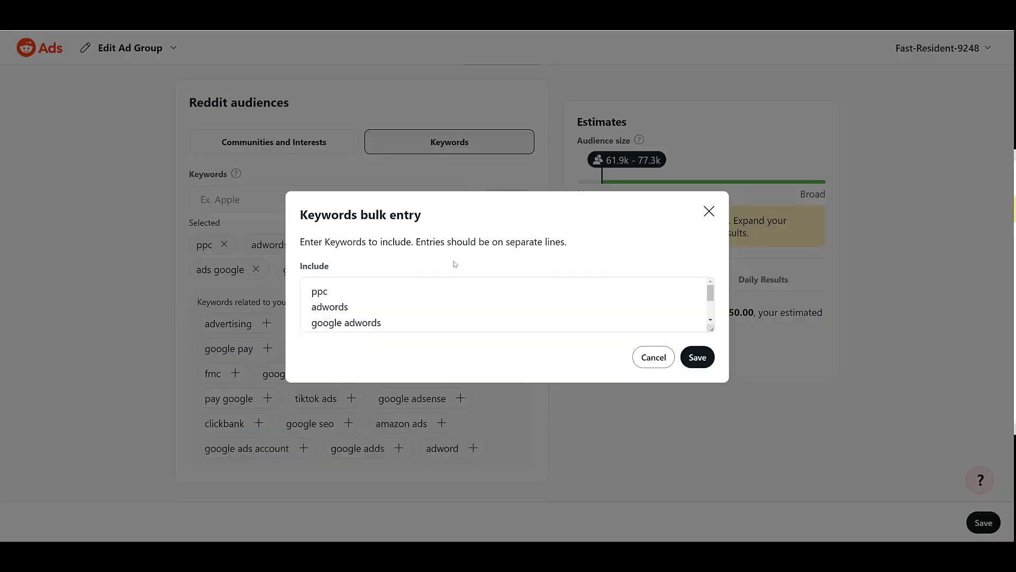
click(424, 284)
scroll(424, 283, down, 2)
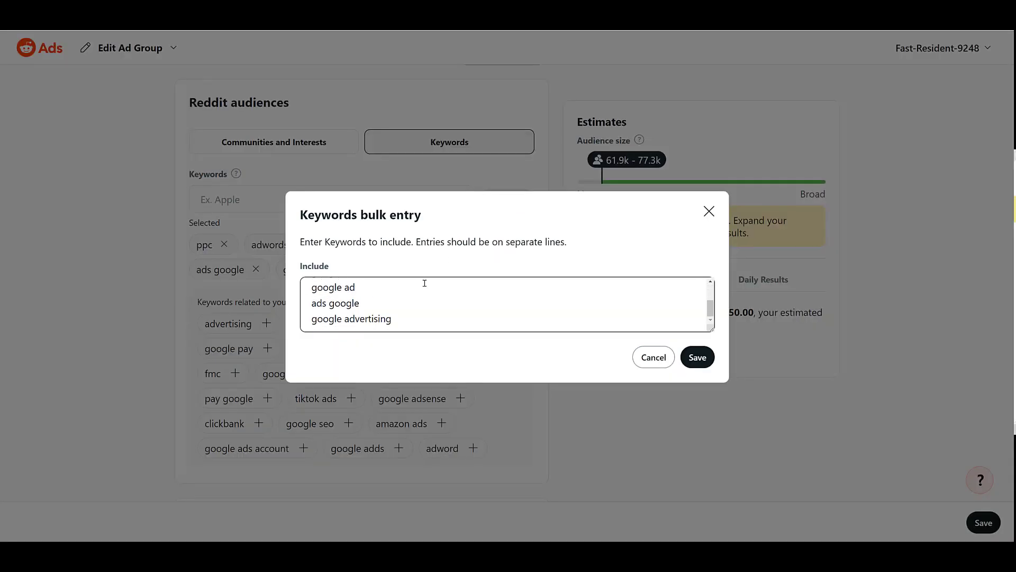
scroll(424, 283, up, 3)
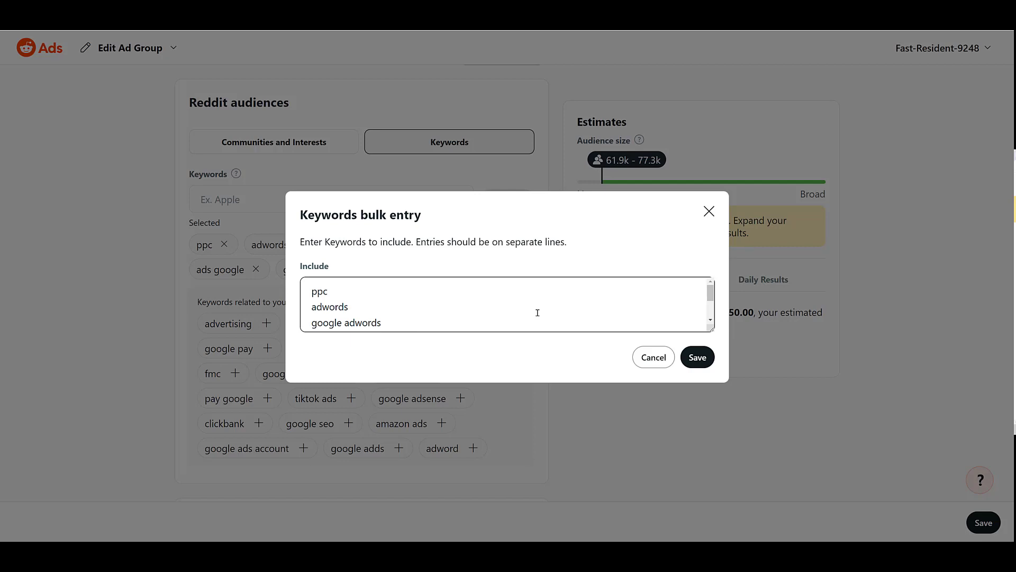
Cancel the bulk keyword entry without saving changes.
click(653, 357)
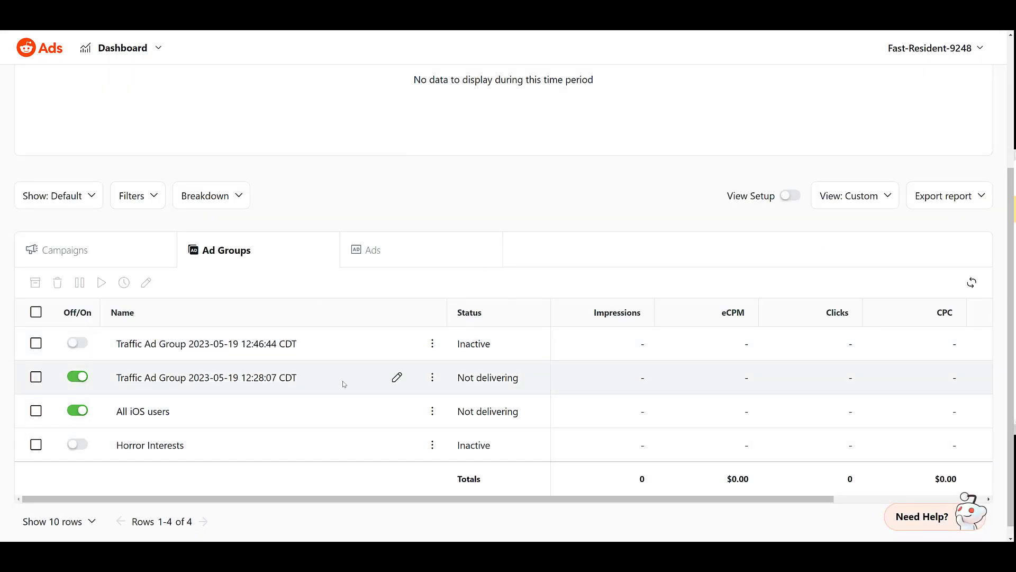
click(432, 377)
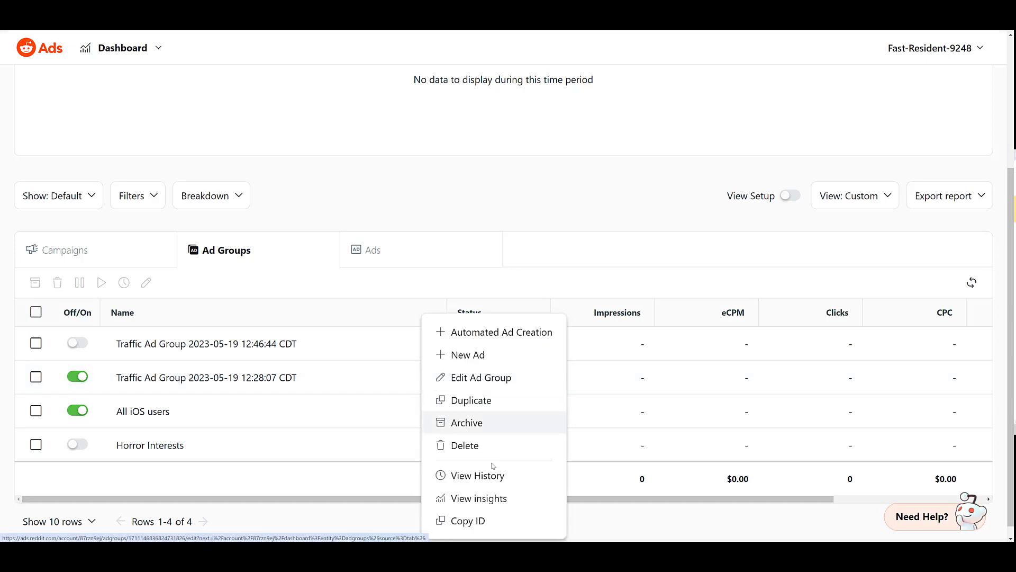
click(521, 501)
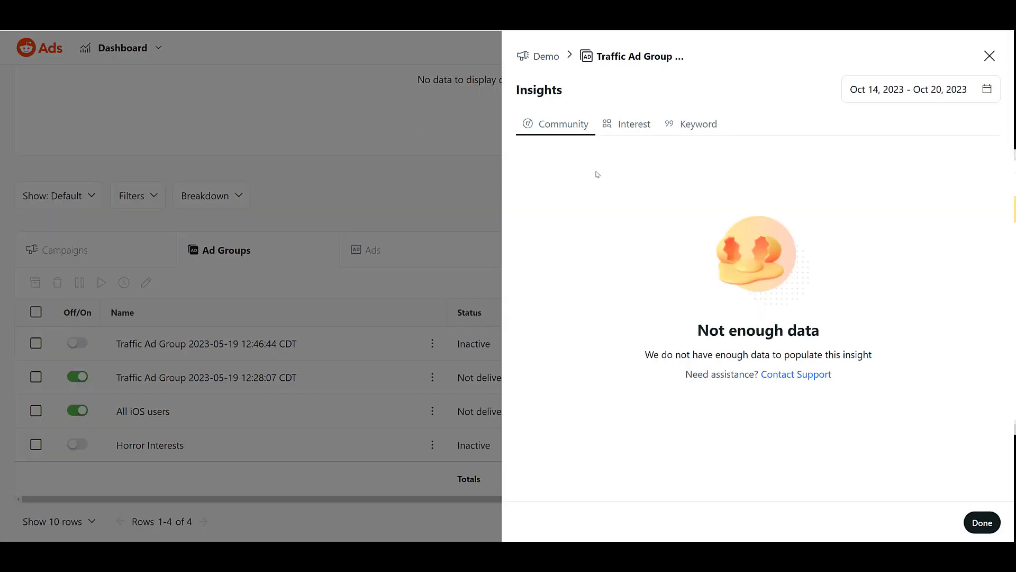
click(696, 126)
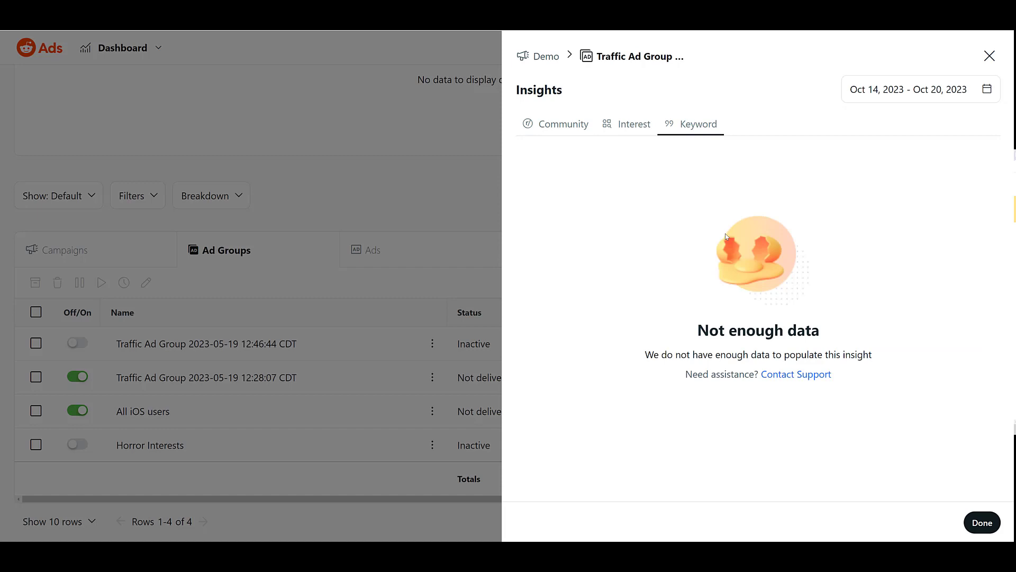